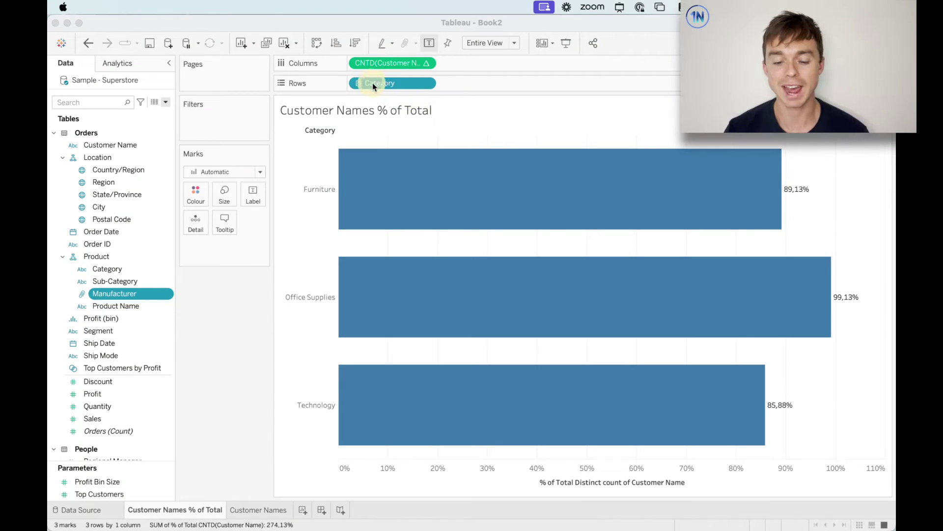
Inspect the distinct-count measure's options, closing them without changes.
click(243, 281)
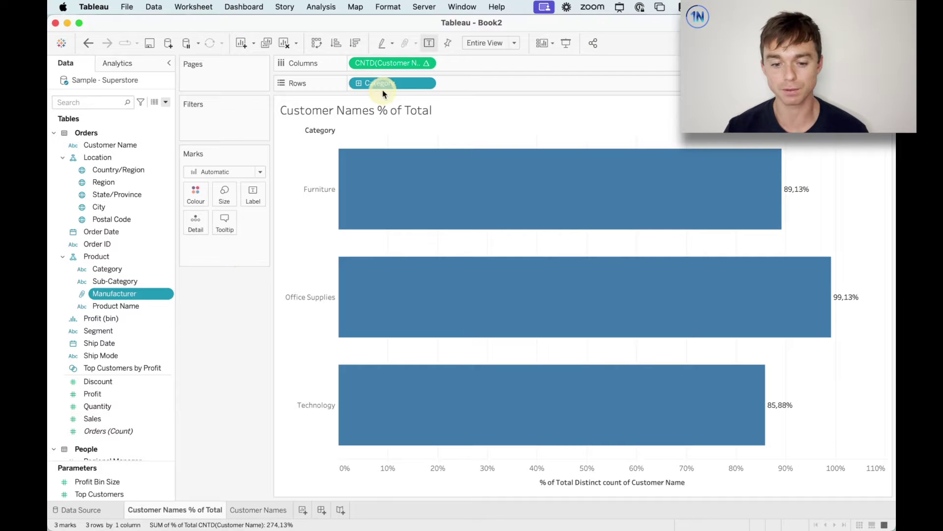
mouse_move(396, 62)
mouse_down()
mouse_move(305, 145)
mouse_move(394, 61)
mouse_up()
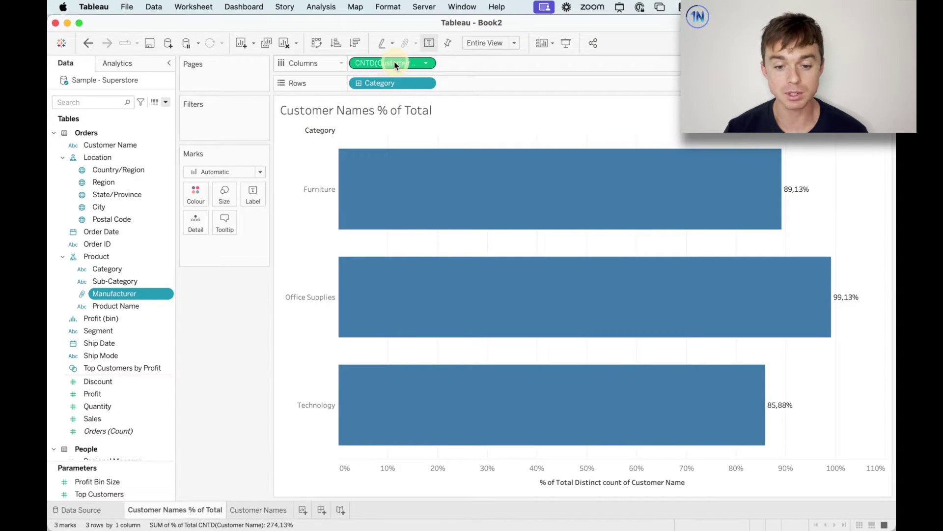
click(426, 64)
mouse_move(456, 269)
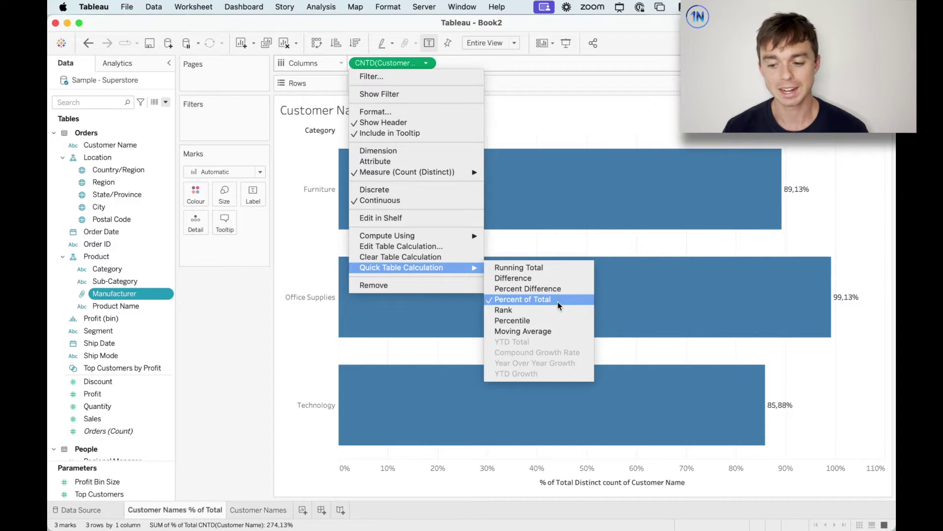
click(857, 209)
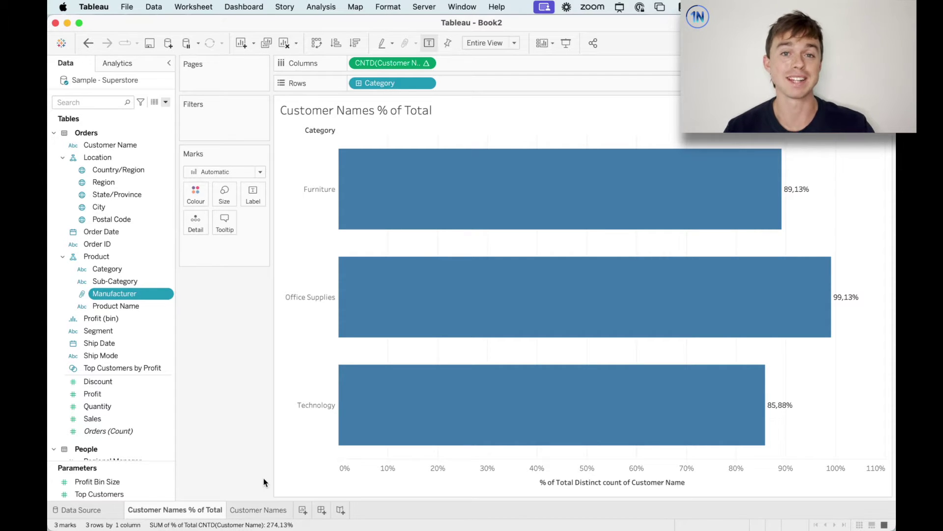
On the Customer Names sheet, remove the single-customer filter and sort customers by Sales descending.
click(248, 509)
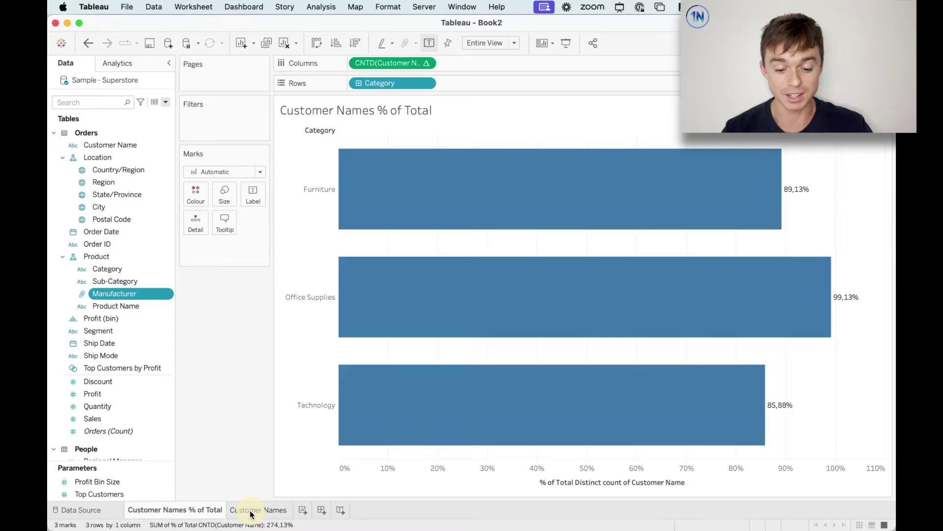
drag(237, 120, 235, 289)
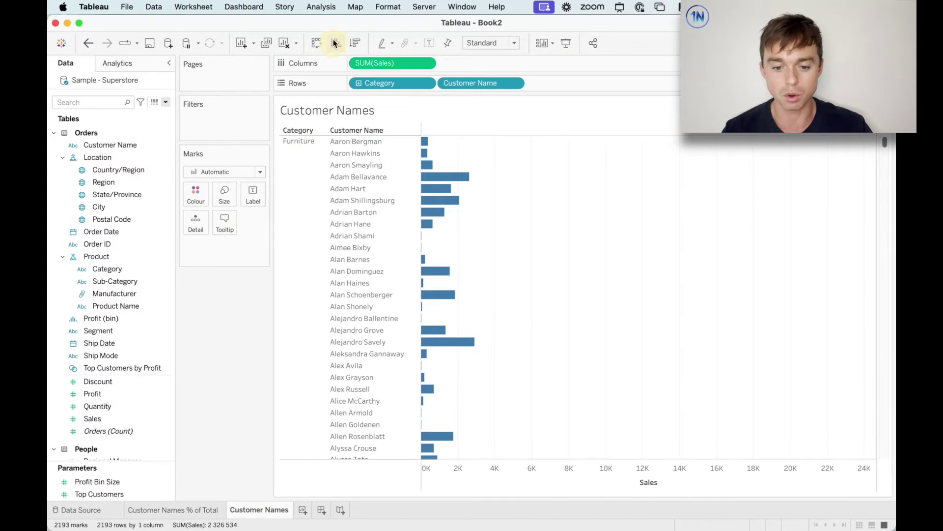
click(355, 43)
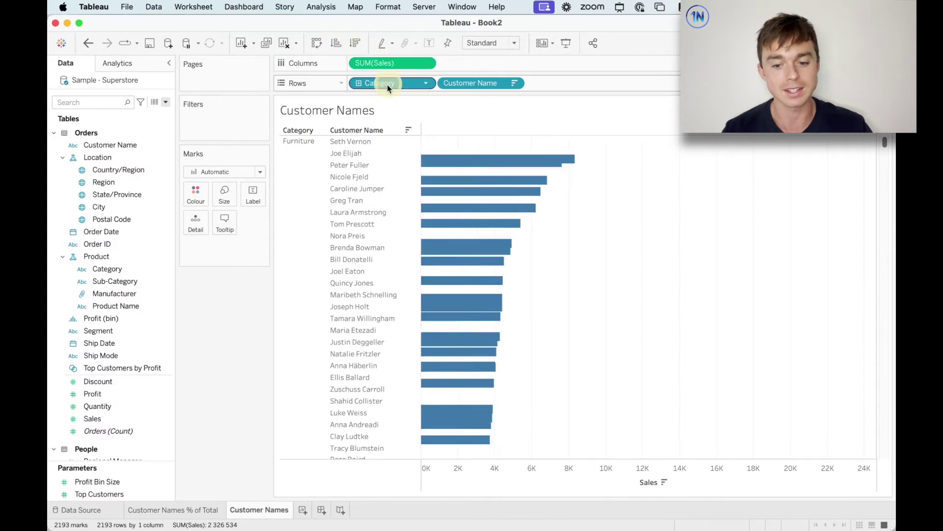
click(302, 165)
click(364, 133)
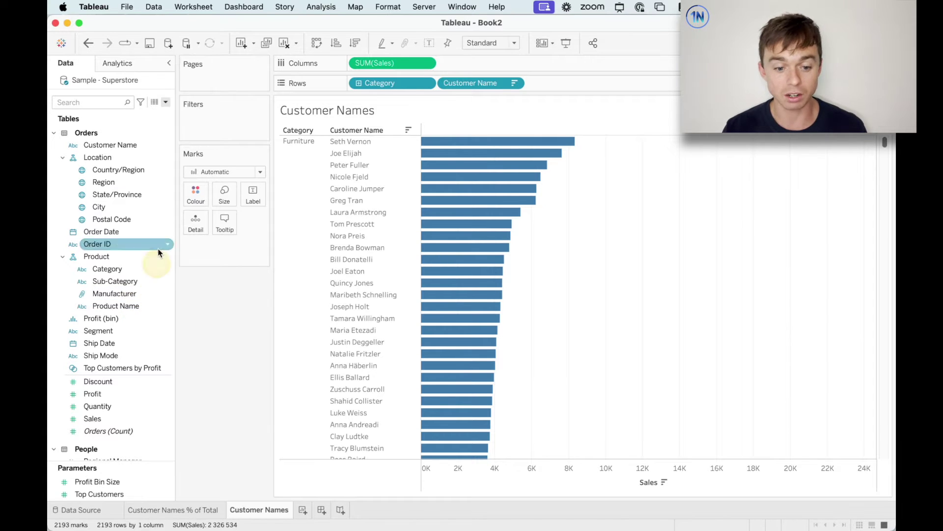
Filter the chart by Customer Name to just one customer, totalling 886,2.
drag(125, 144, 235, 129)
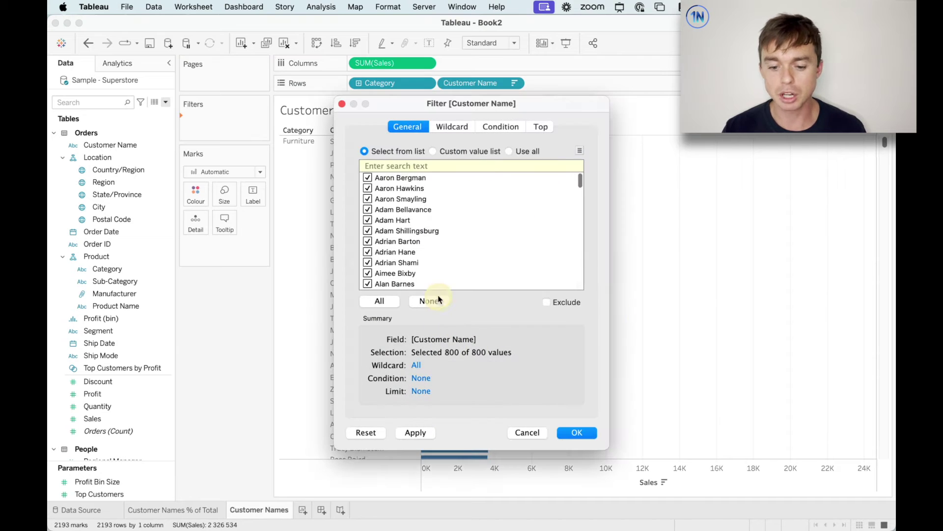
click(431, 301)
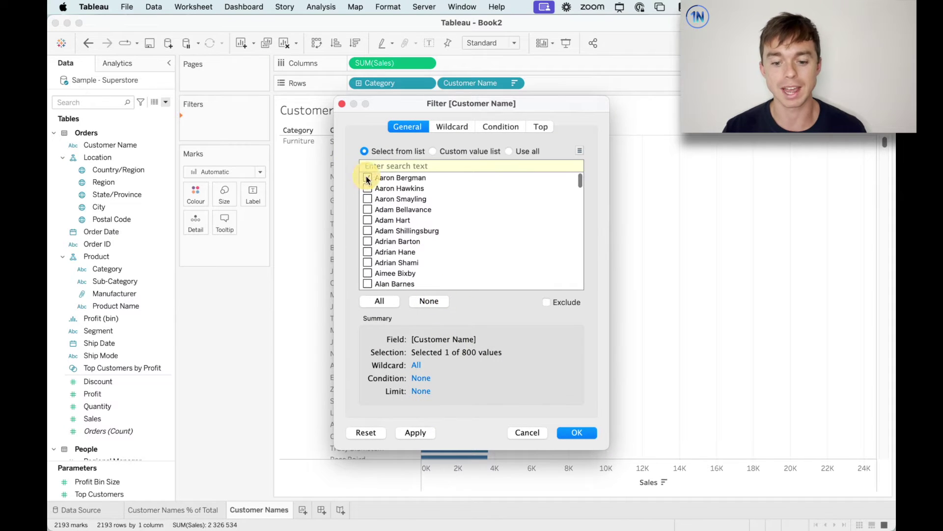
click(579, 432)
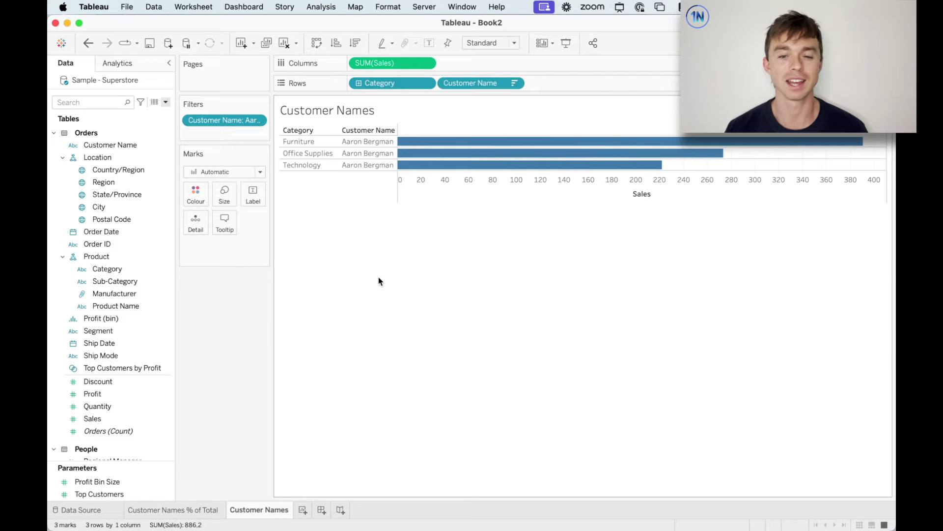
click(173, 511)
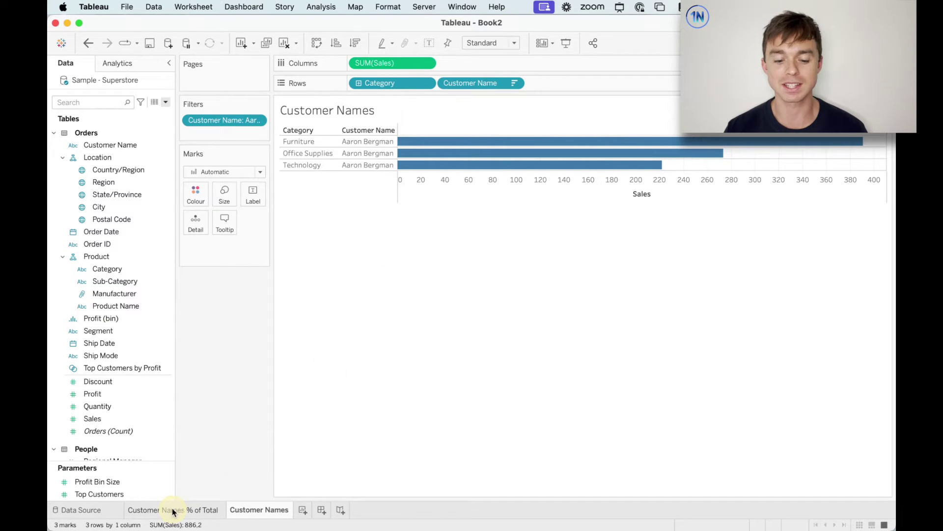
Go back to the Customer Names % of Total sheet, where Office Supplies shows 99,13%.
click(173, 511)
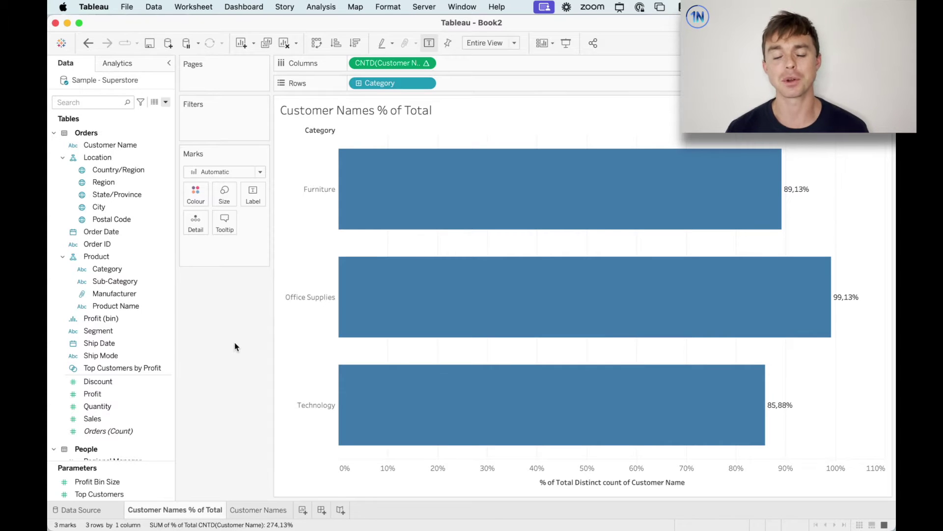
mouse_move(429, 215)
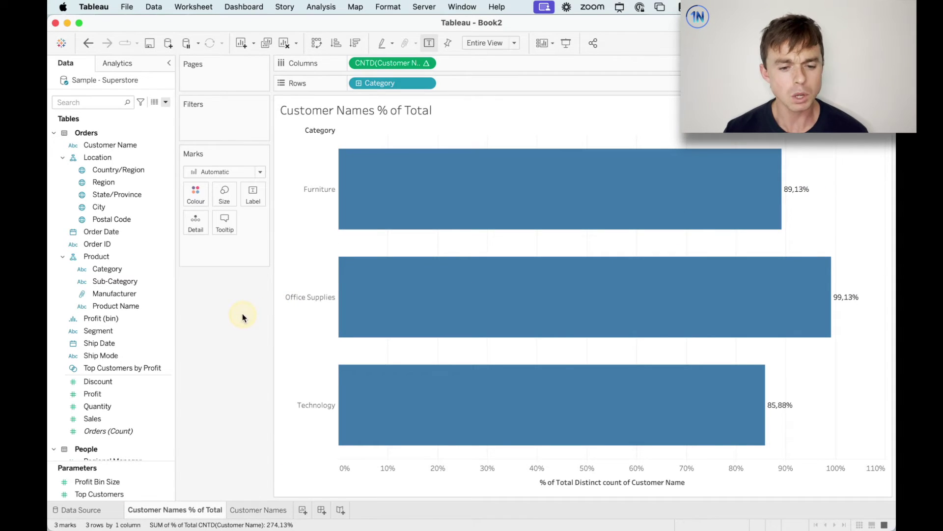
Start a calculated field named '% of Total' with the formula { FIXED [Category].
click(166, 102)
click(152, 114)
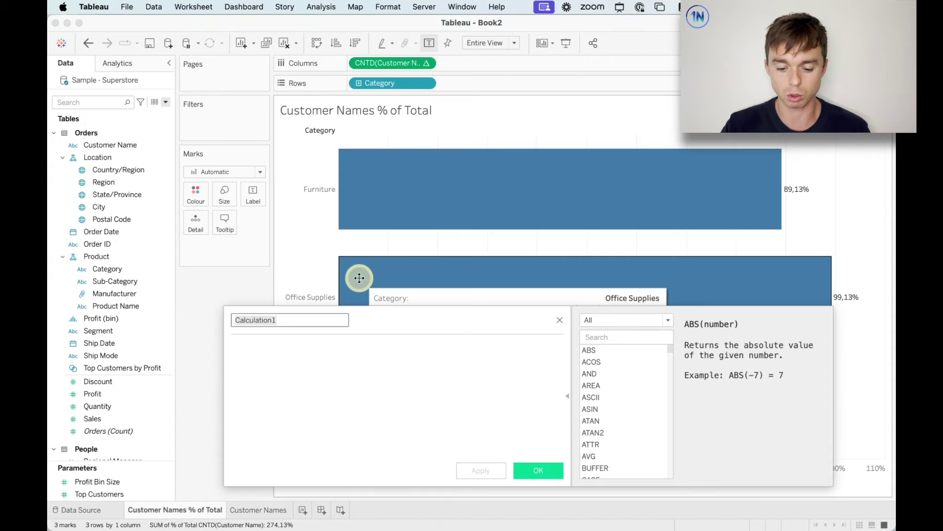
text(% of )
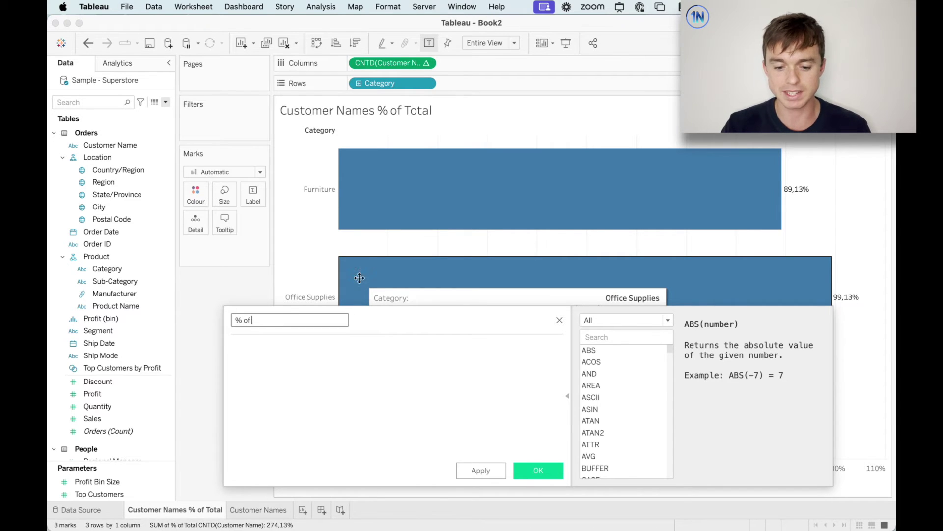
text(Total)
click(303, 385)
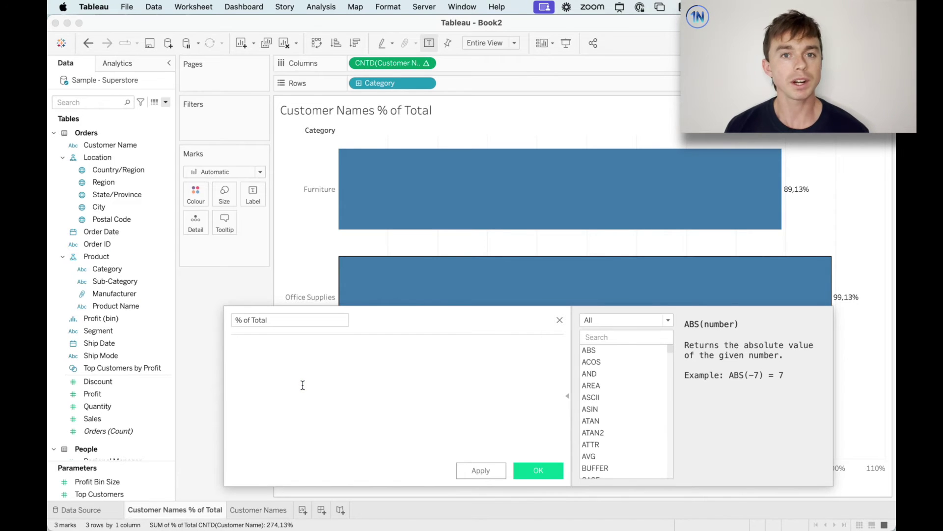
text(FIX)
key(Return)
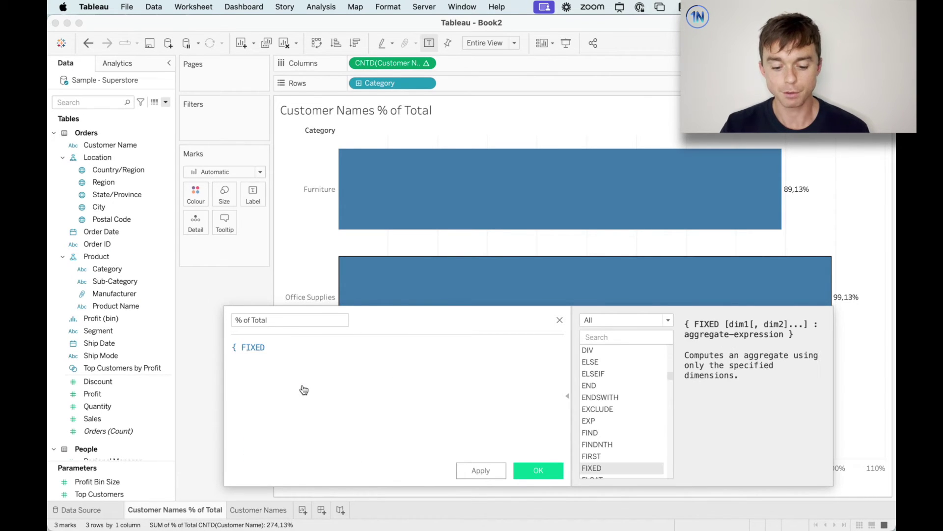
text(Categ)
key(Return)
Finish the formula with : COUNTD([Customer Name]) } and save the field.
text(: Count)
key(Down)
key(Return)
text(Cust)
key(Return)
text() })
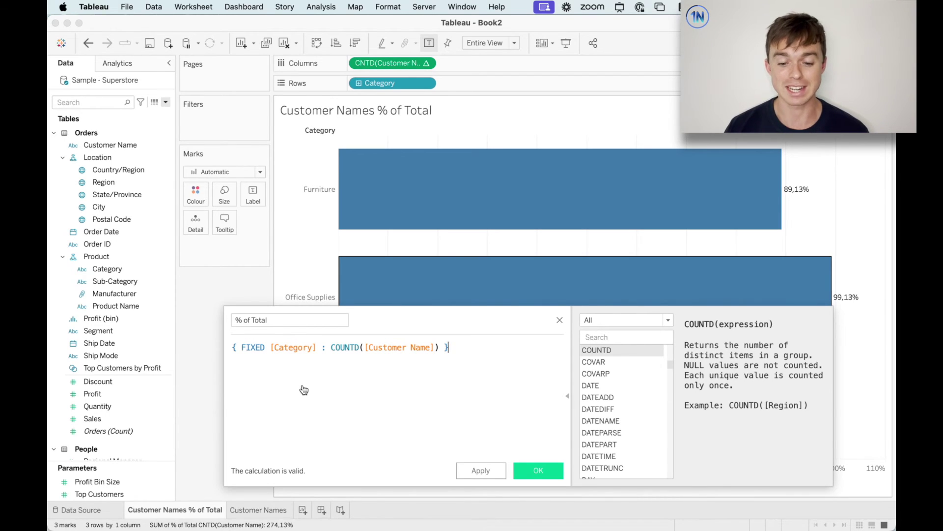
click(538, 457)
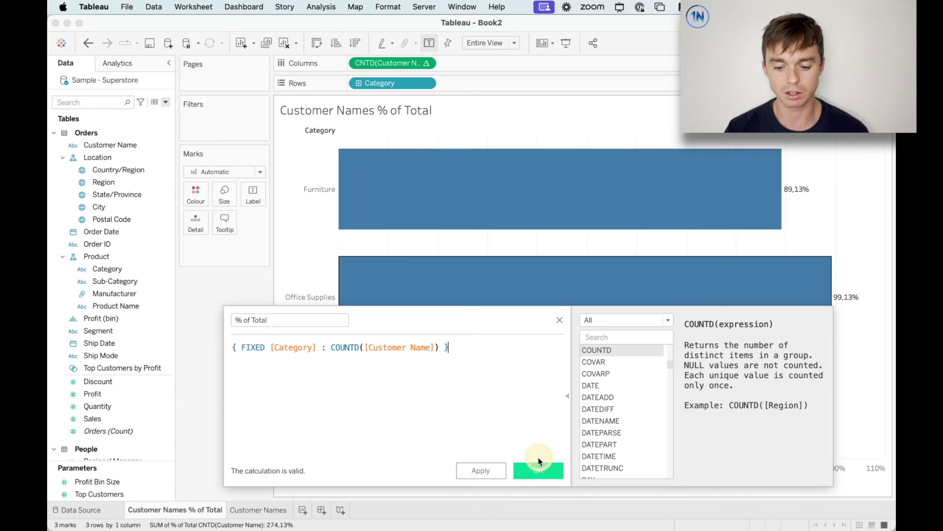
click(116, 383)
Add % of Total to Columns as a Percent of Total table calculation: 32,513%, 36,161%, 31,327%.
drag(116, 383, 529, 62)
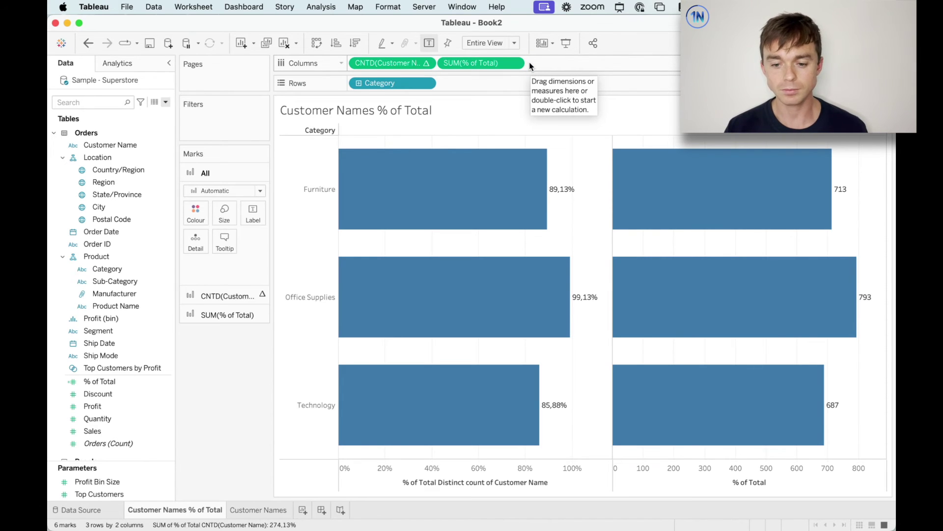
click(513, 63)
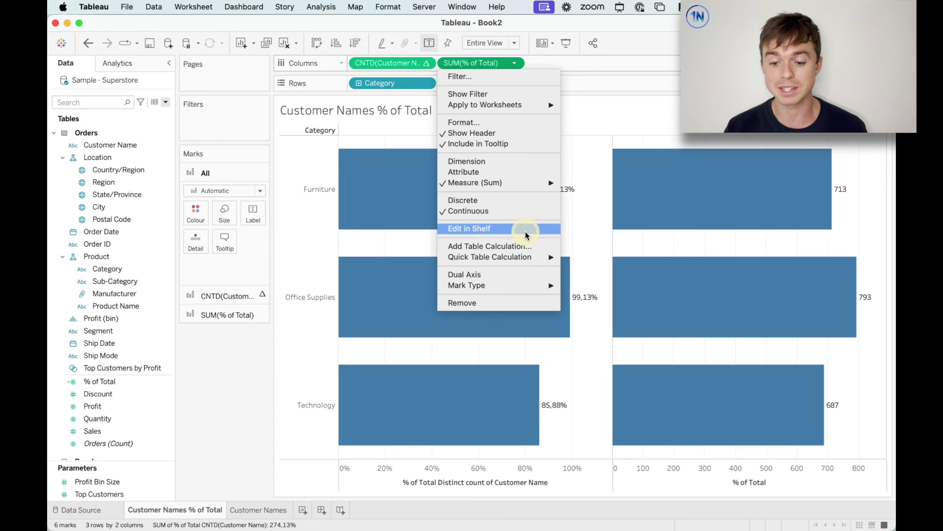
mouse_move(528, 257)
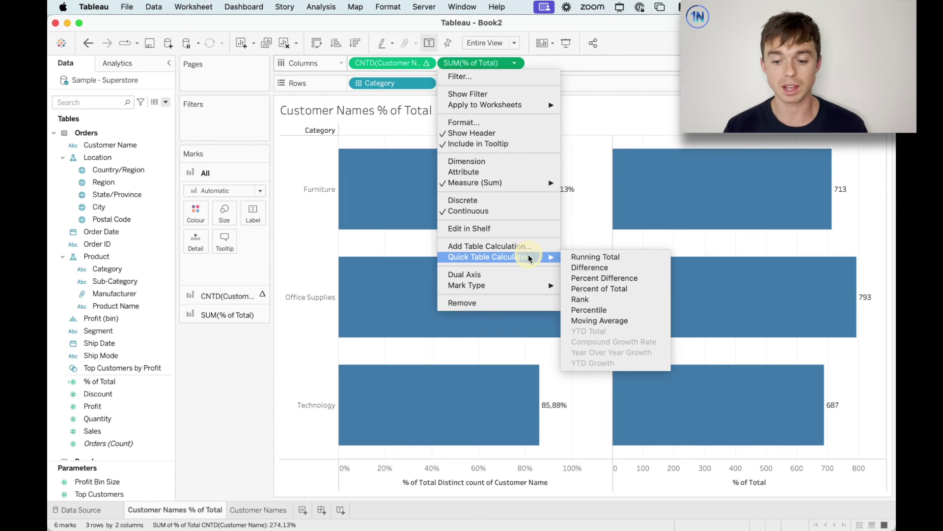
click(612, 290)
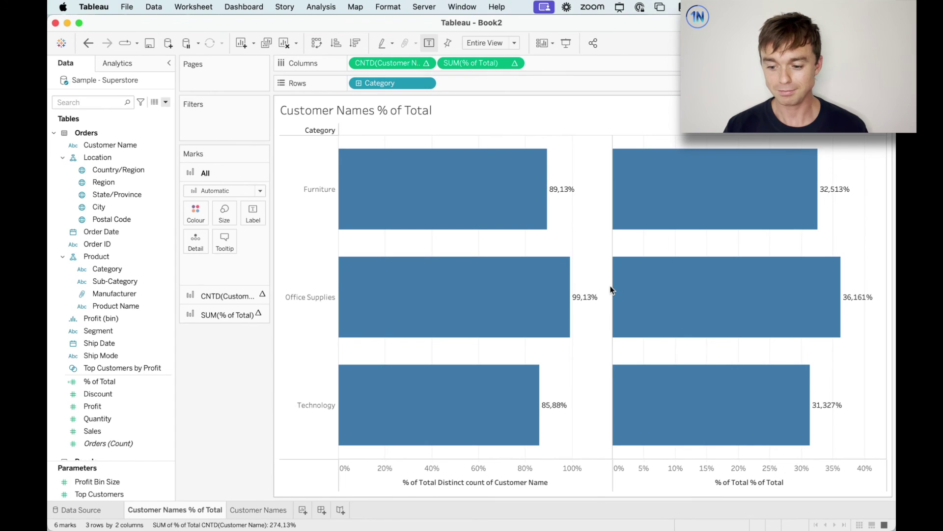
drag(685, 198, 733, 425)
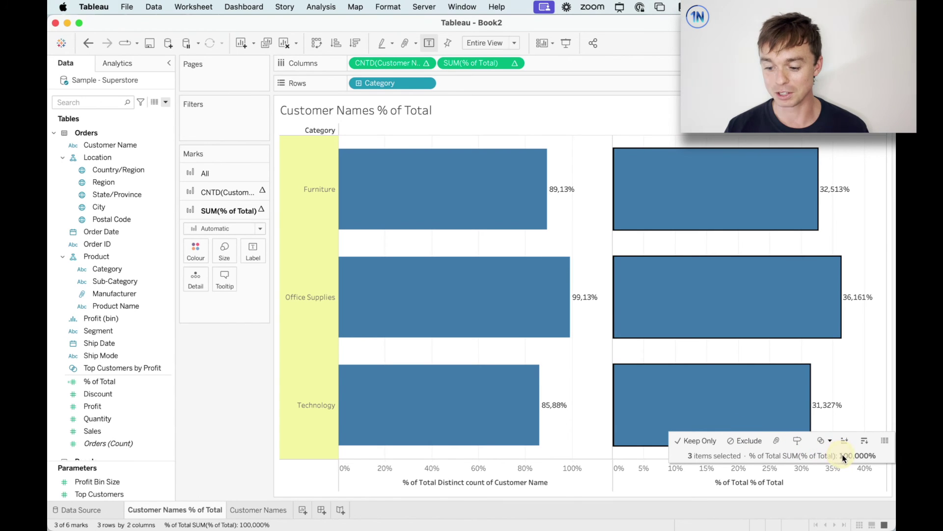
click(856, 375)
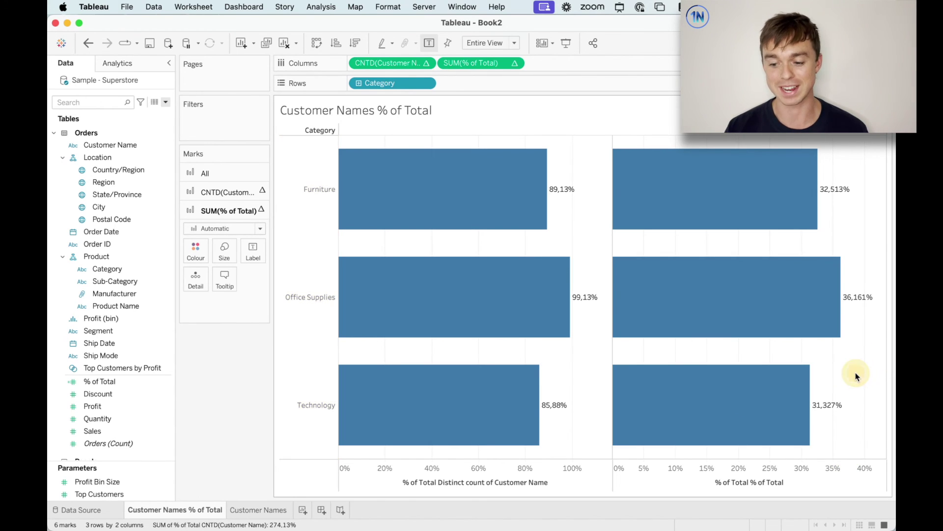